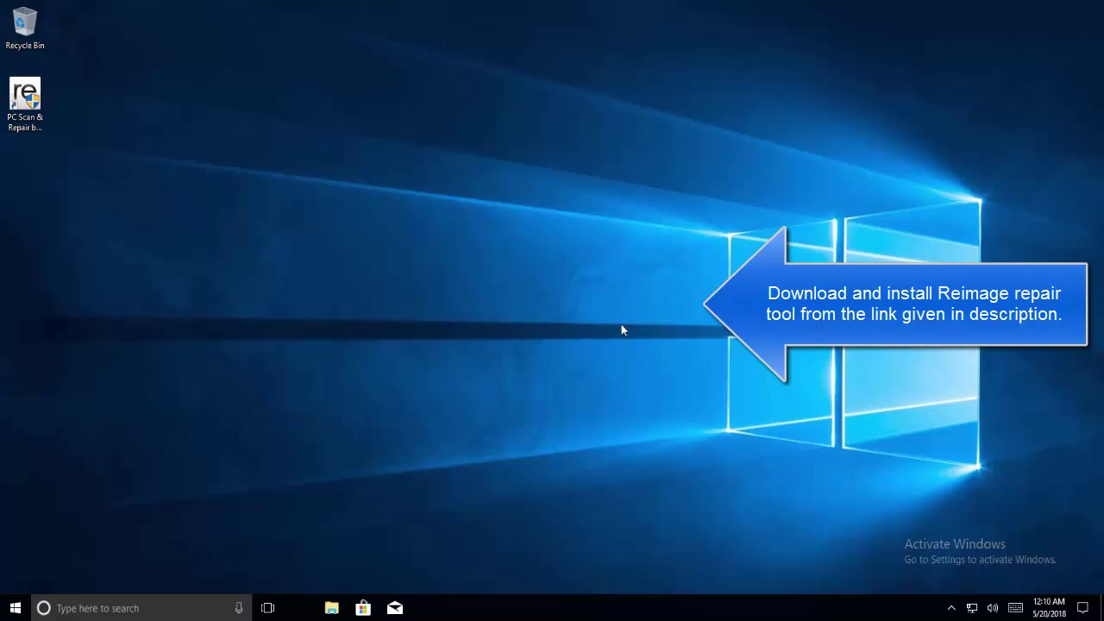
# Launch PC Scan & Repair by Reimage, allow its changes, and clear the desktop selection
pyautogui.doubleClick(24, 94)
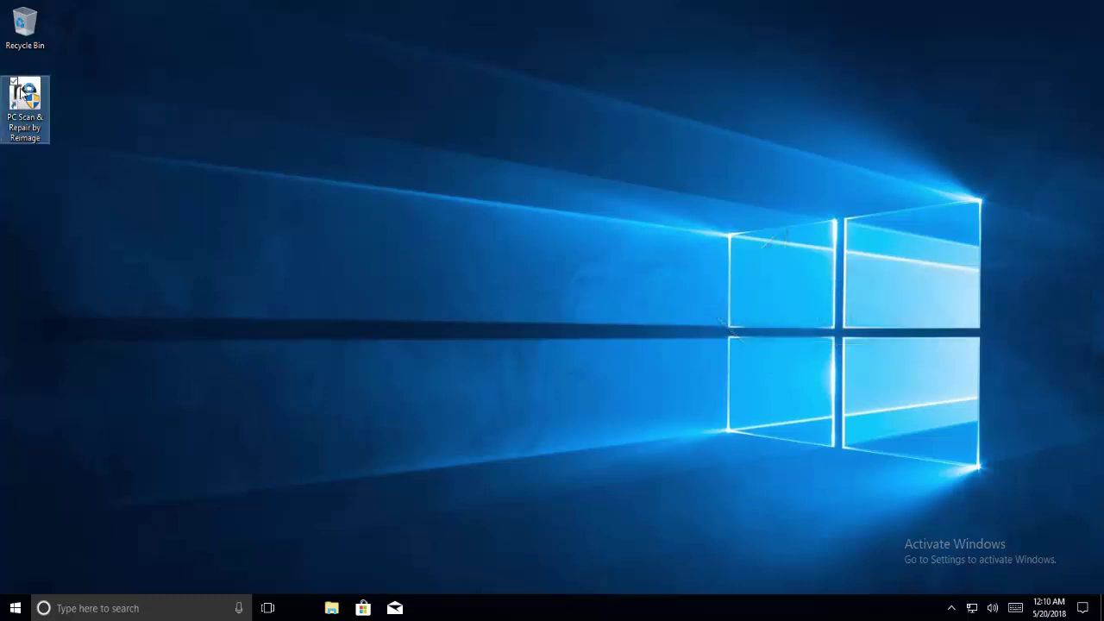
pyautogui.click(482, 401)
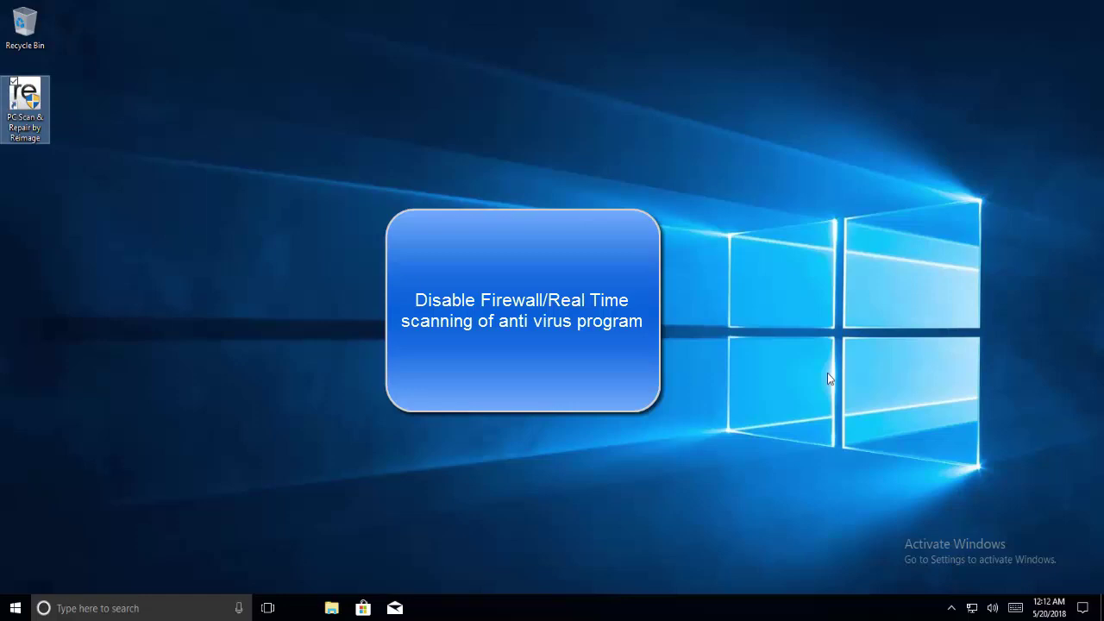
pyautogui.click(779, 325)
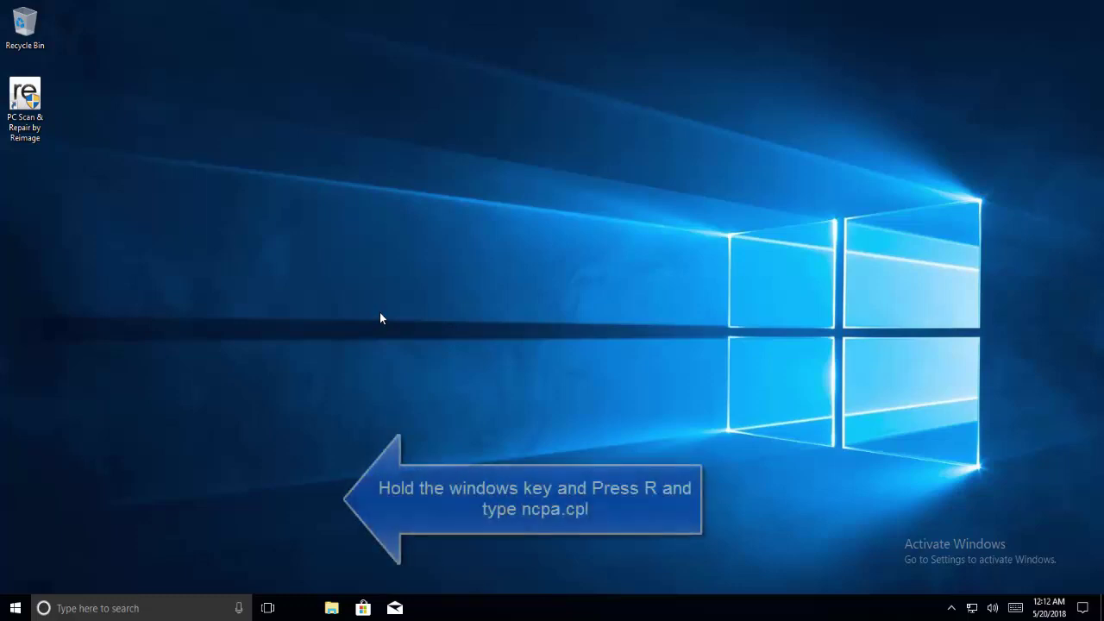
# Run ncpa.cpl from the Run box to open Network Connections
pyautogui.press('super+r')
pyautogui.write('ncpa.cpl')
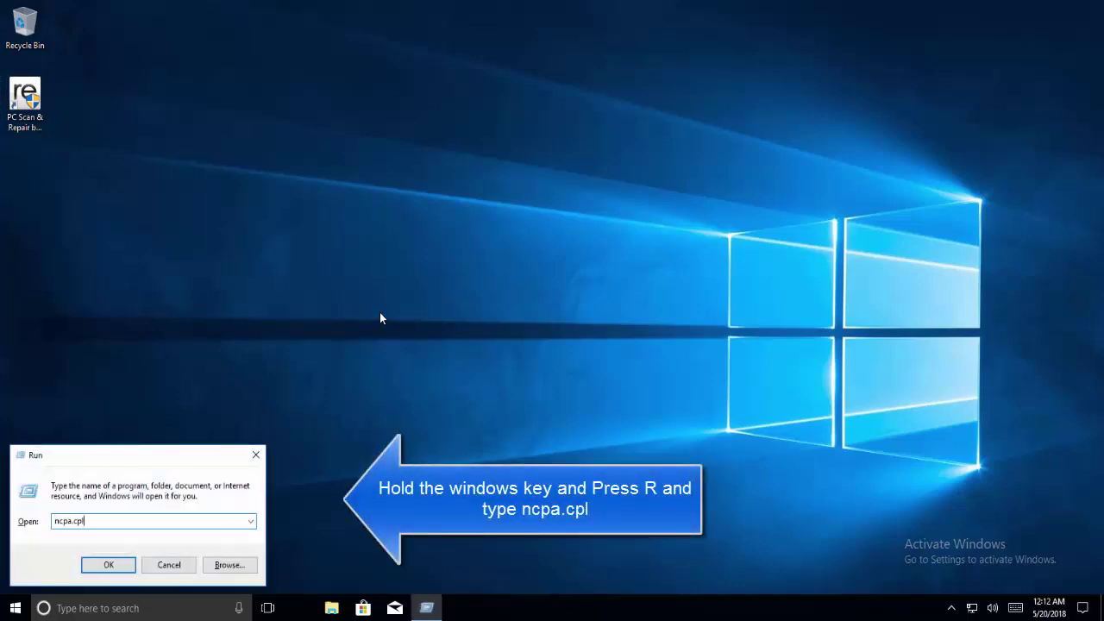
pyautogui.press('Return')
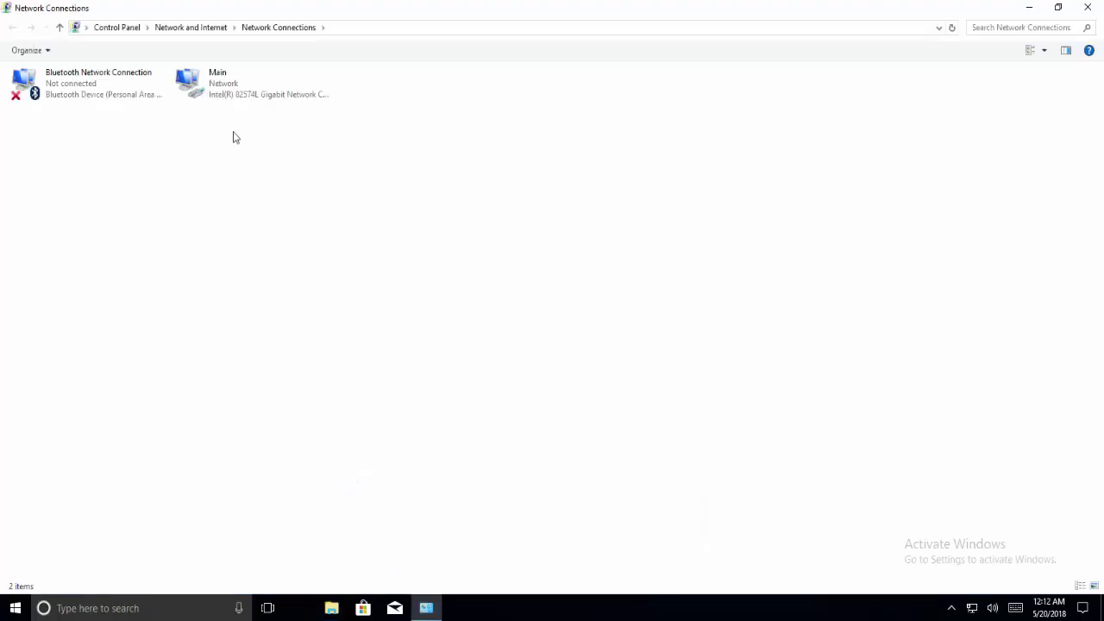
# Minimize the nine-adapter Network Connections window and select the Main adapter
pyautogui.moveTo(57, 144); pyautogui.dragTo(448, 86)
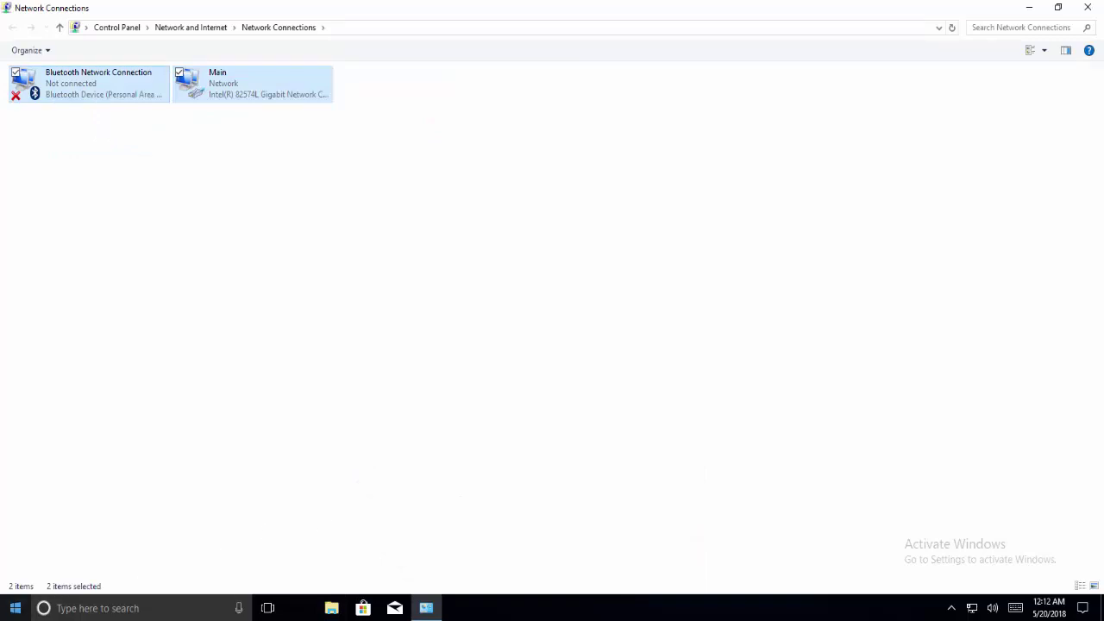
pyautogui.moveTo(426, 608)
pyautogui.click(342, 583)
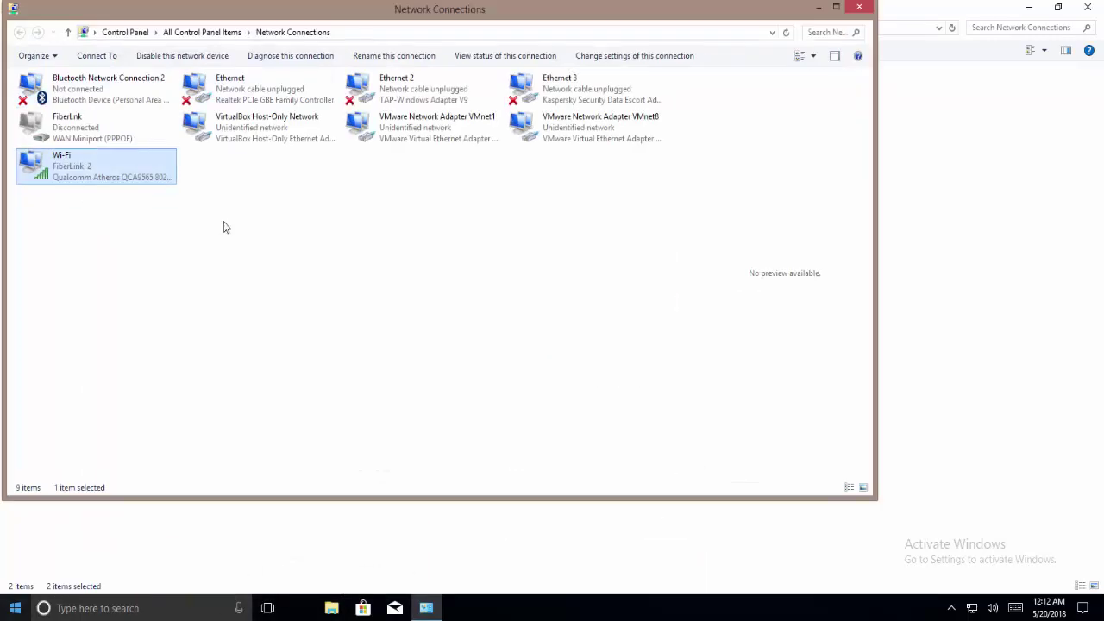
pyautogui.moveTo(366, 26); pyautogui.dragTo(436, 79)
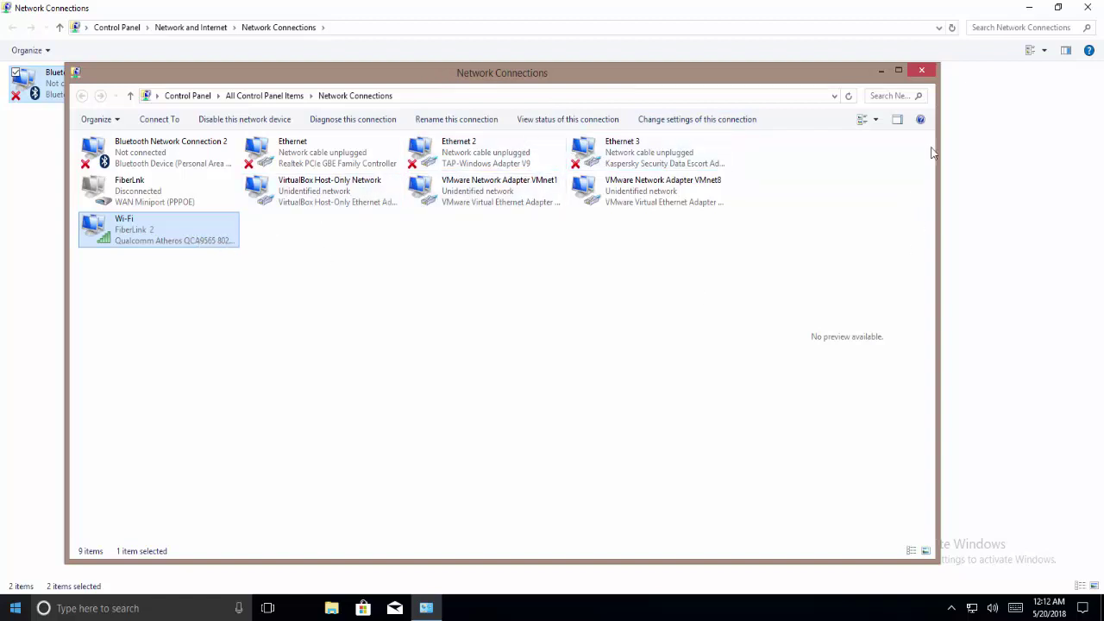
pyautogui.click(882, 72)
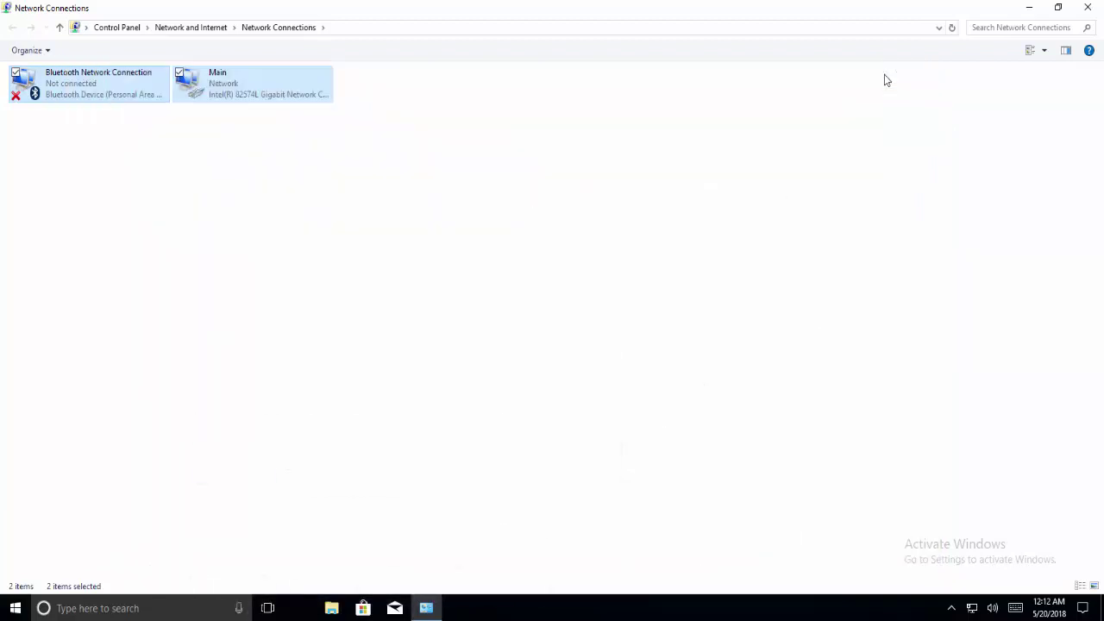
pyautogui.click(328, 157)
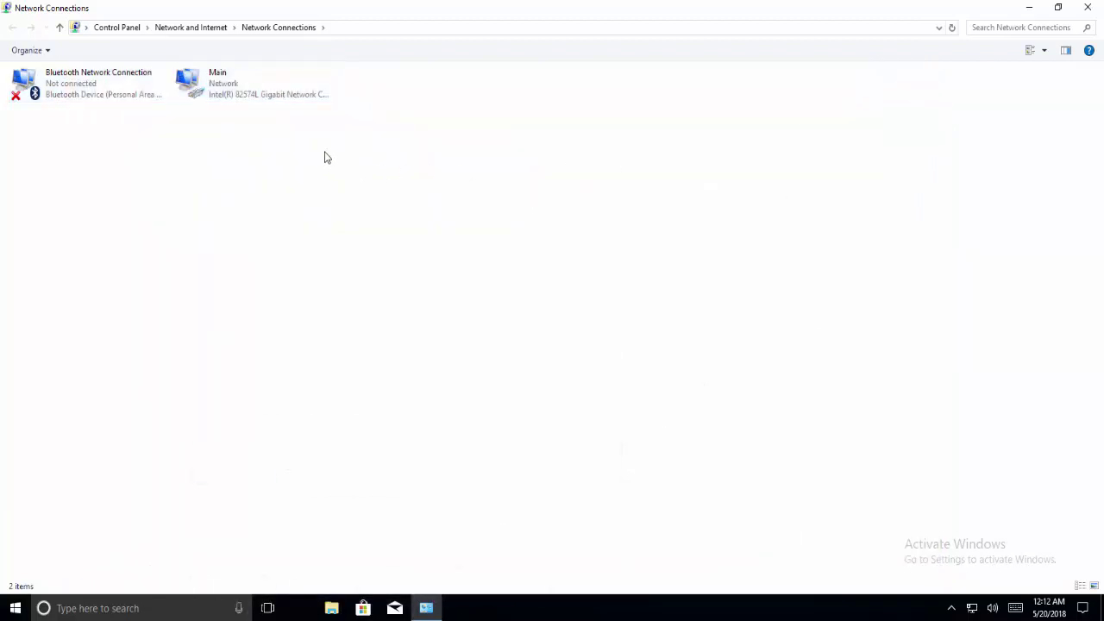
pyautogui.click(264, 89)
# Copy the adapter name 'Main' from its Rename box, leaving the name unchanged
pyautogui.rightClick(263, 88)
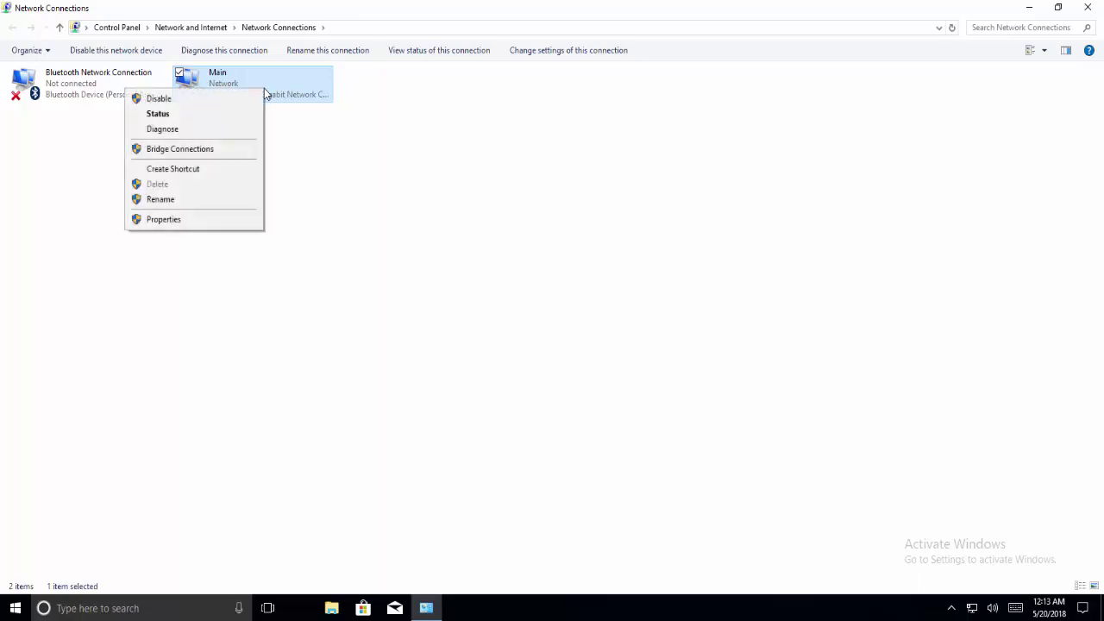
pyautogui.click(200, 199)
pyautogui.rightClick(259, 74)
pyautogui.click(212, 131)
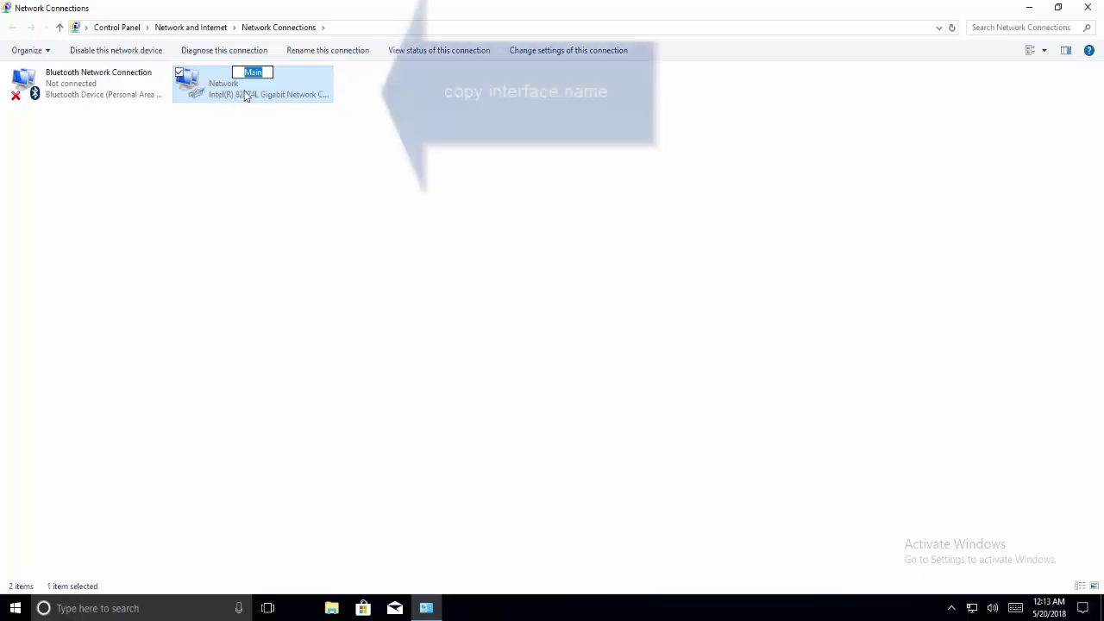
pyautogui.click(281, 186)
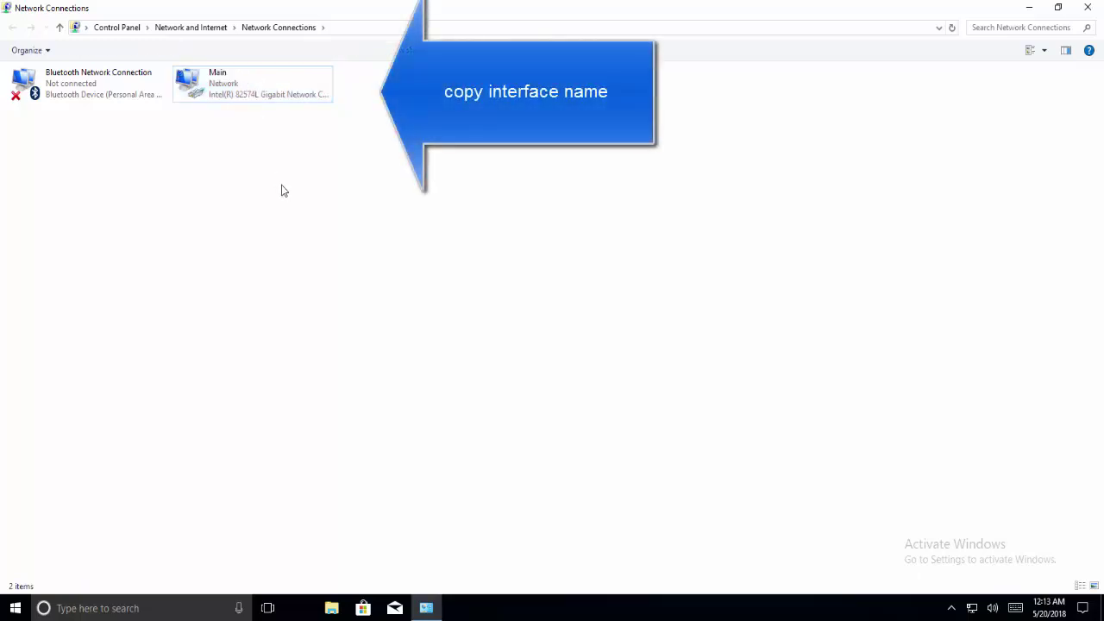
pyautogui.click(17, 611)
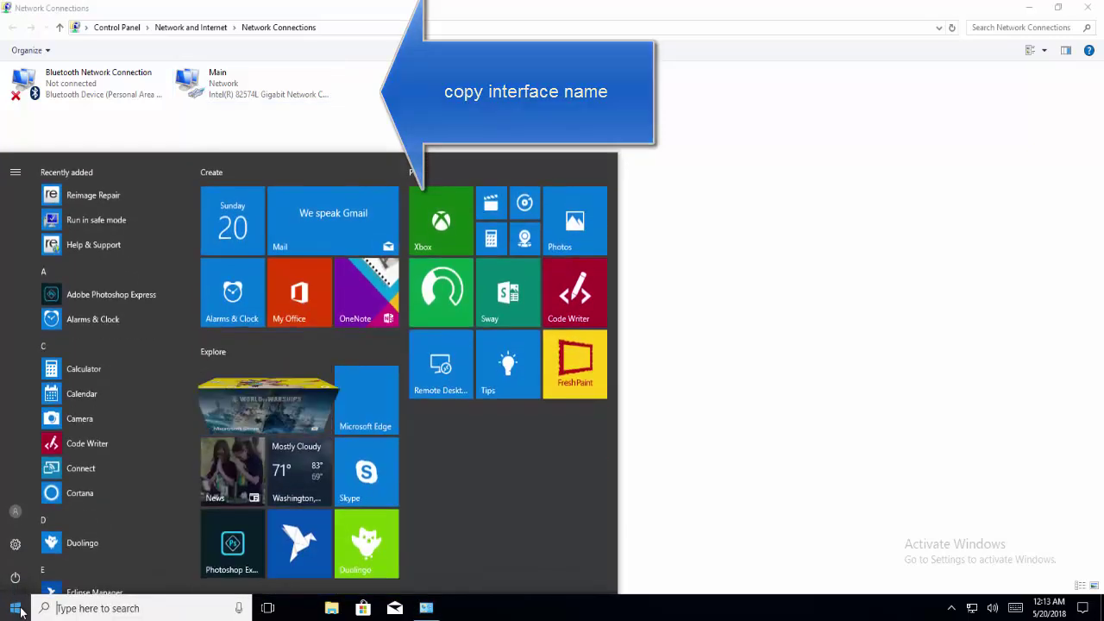
# Search for cmd and run Command Prompt as administrator, approving the UAC prompt
pyautogui.write('cmd')
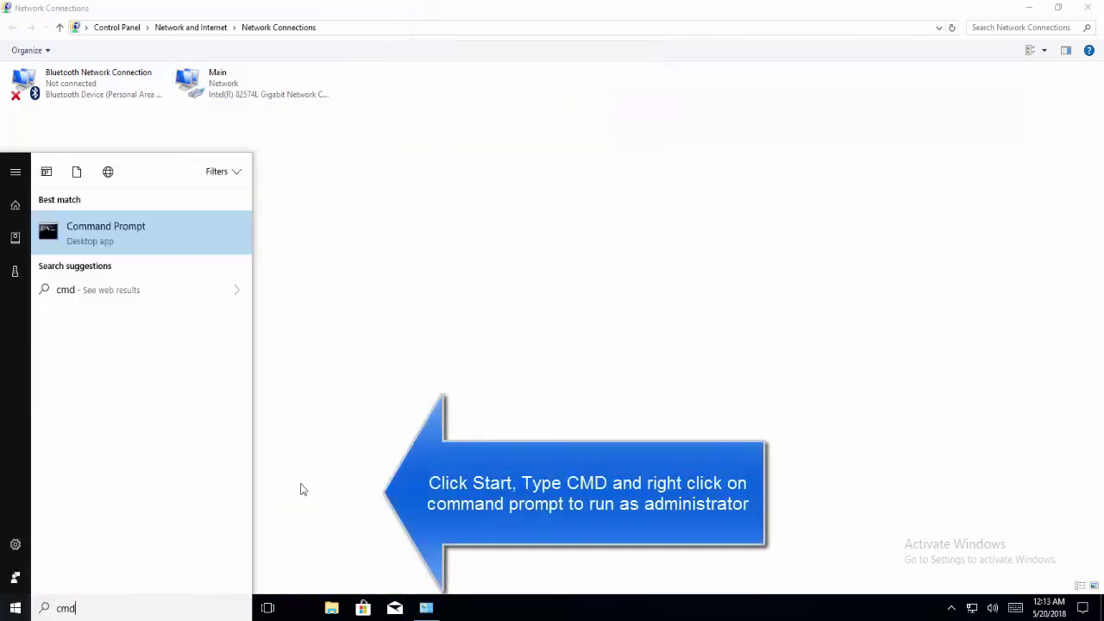
pyautogui.rightClick(149, 228)
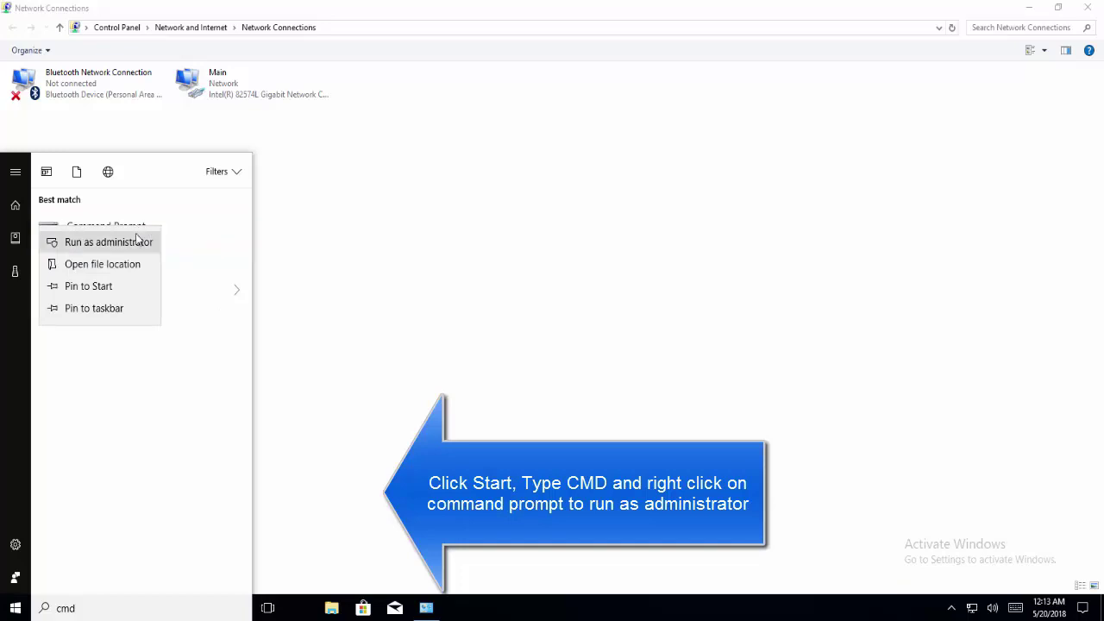
pyautogui.click(136, 240)
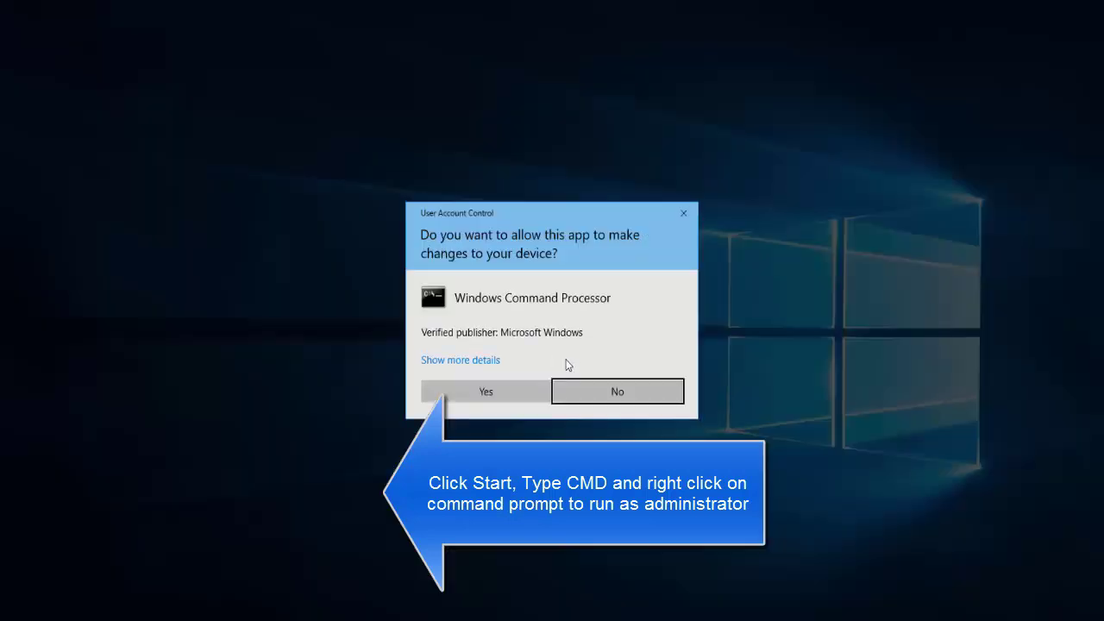
pyautogui.click(532, 389)
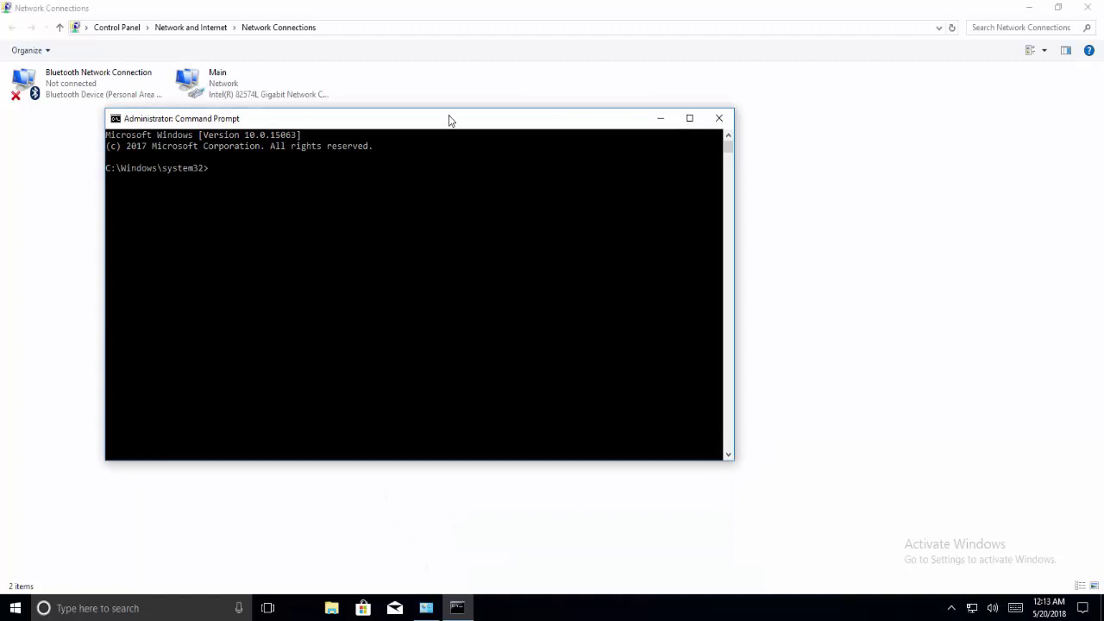
# Run netsh interface ipv4 set subinterface "Main" mtu=1472 store=persistent in the console
pyautogui.moveTo(449, 118); pyautogui.dragTo(523, 130)
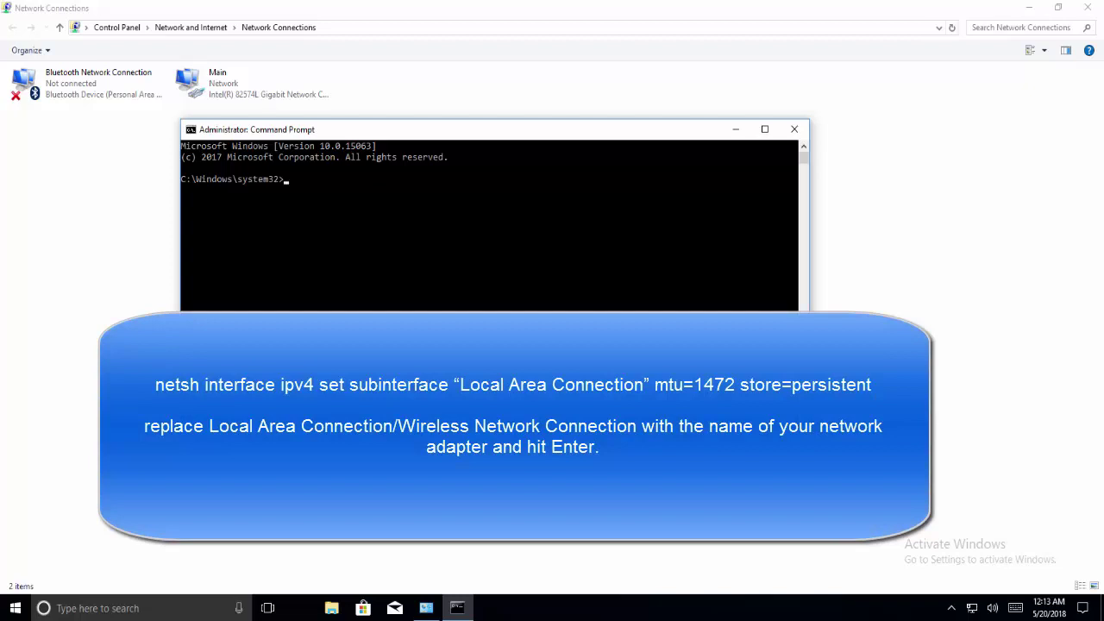
pyautogui.click(287, 182)
pyautogui.write('netsh intt')
pyautogui.press('BackSpace')
pyautogui.write('erface ipv4 set')
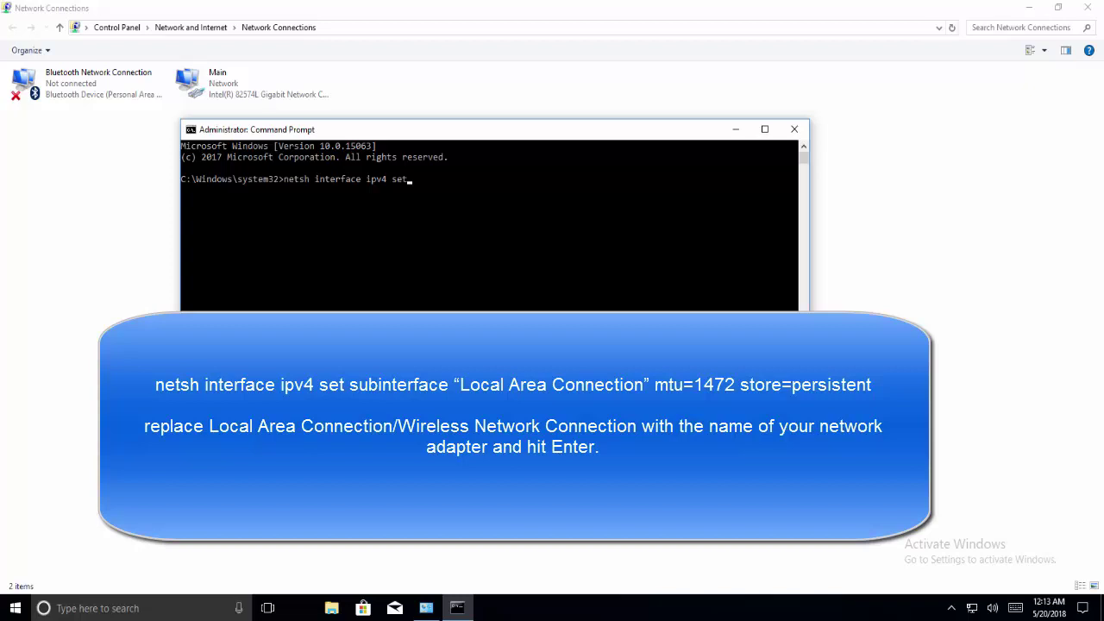
pyautogui.write(' subinterrface "Main" mtu')
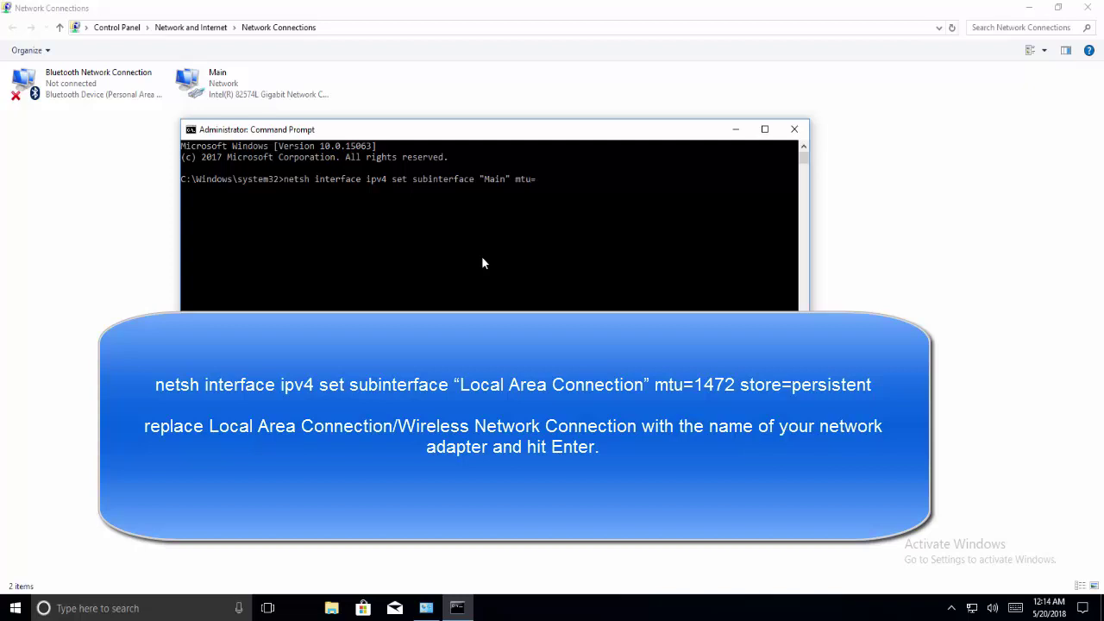
pyautogui.write('=1472 store=o')
pyautogui.press('BackSpace')
pyautogui.write('persiste')
pyautogui.write('nt')
pyautogui.press('Return')
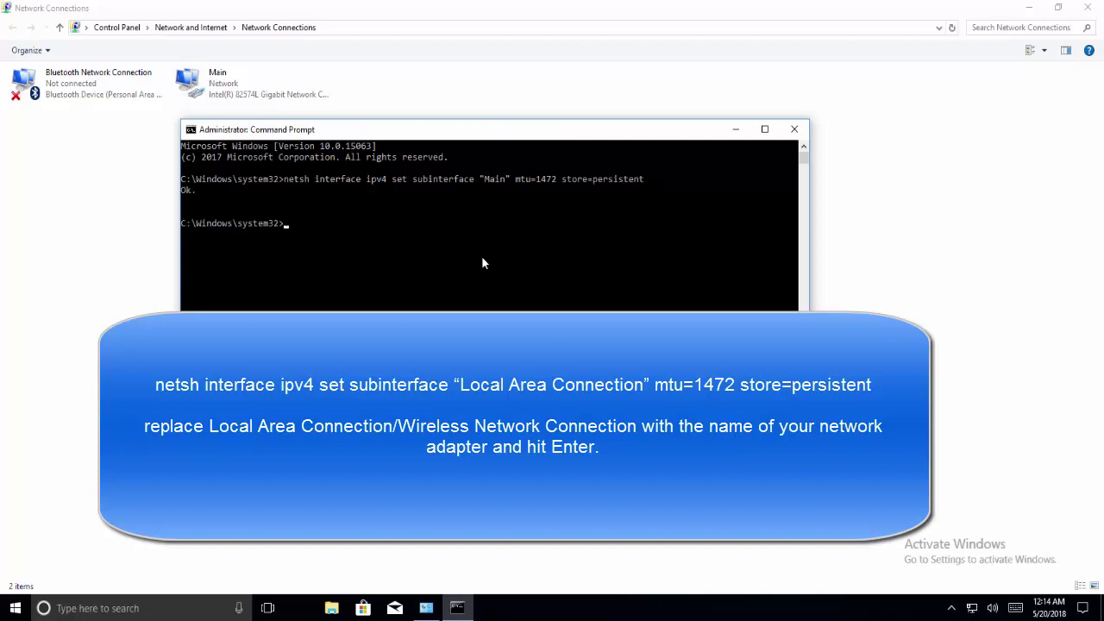